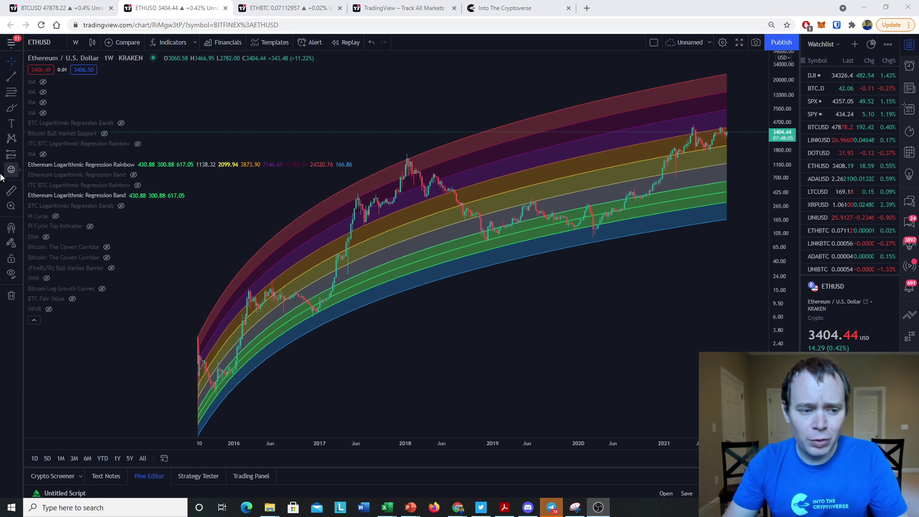
Measure a Price Range from the 2015 low to the January 2018 peak
left_click(20, 154)
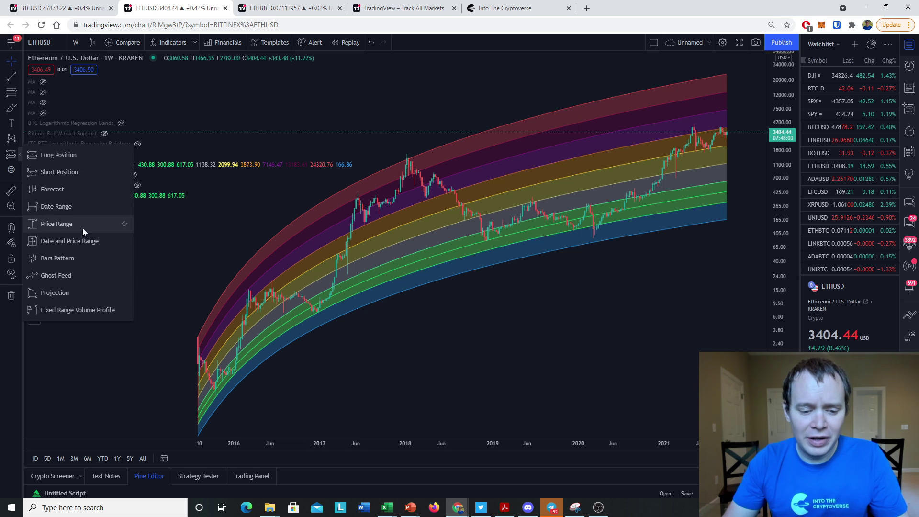
left_click(96, 222)
left_click(214, 395)
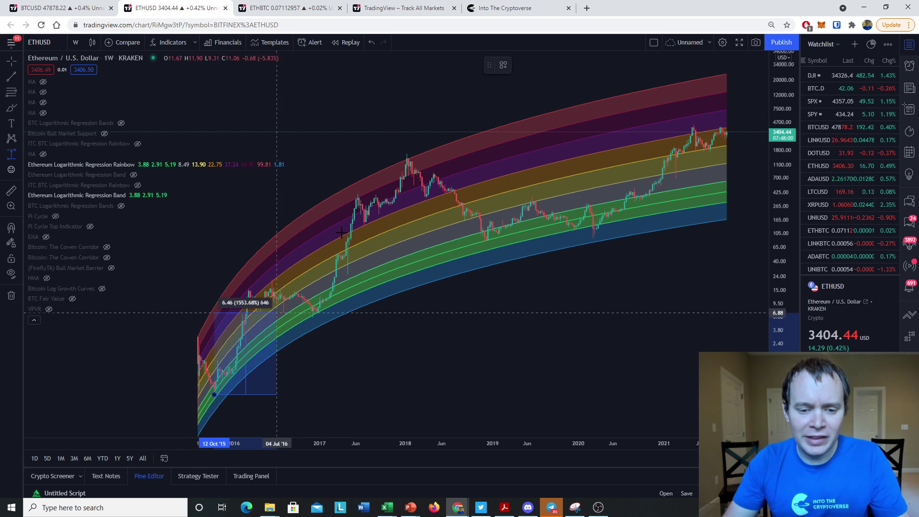
left_click(407, 152)
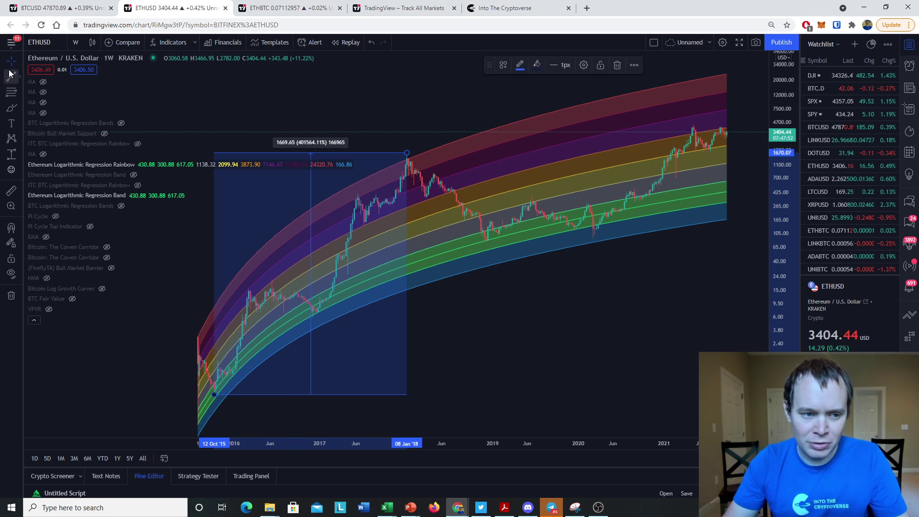
Zoom out and measure a second price range from the December 2018 low to far above the 2021 highs
left_click_drag(630, 87, 506, 115)
scroll(506, 115, "down", 3)
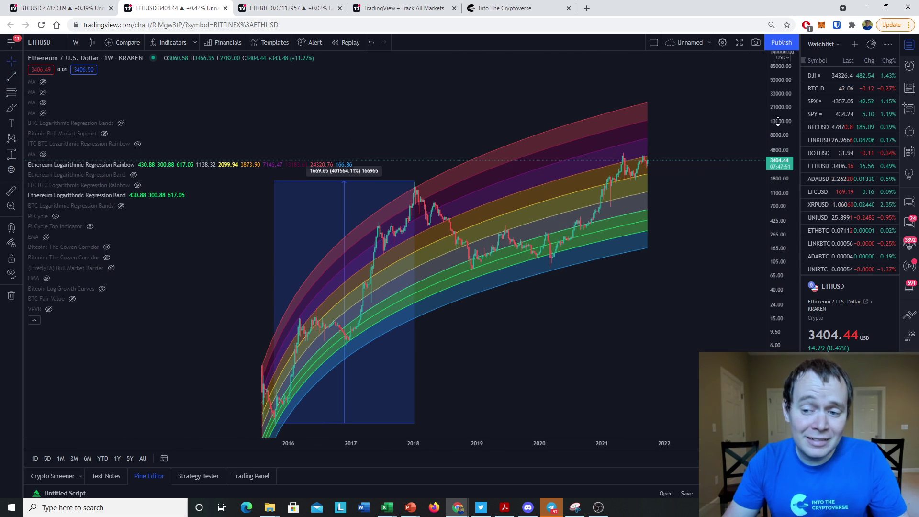
left_click_drag(527, 305, 534, 322)
left_click(11, 154)
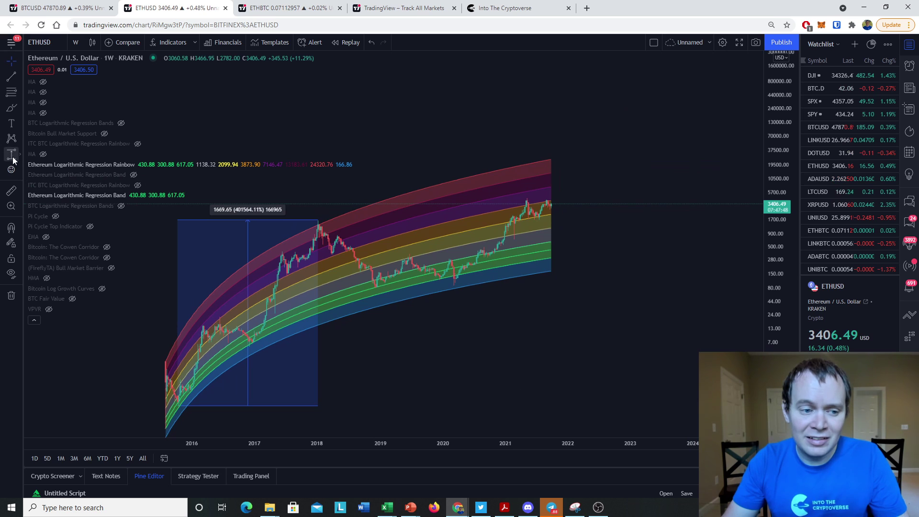
left_click(377, 287)
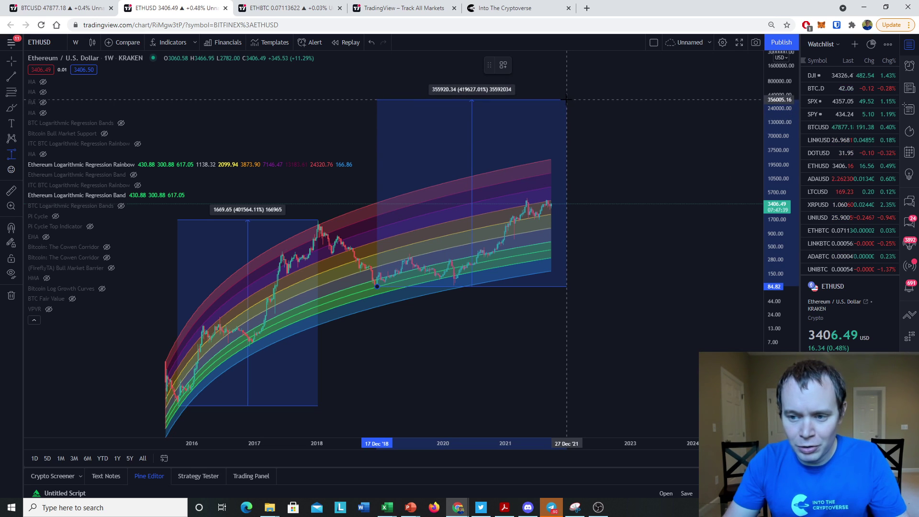
left_click(566, 99)
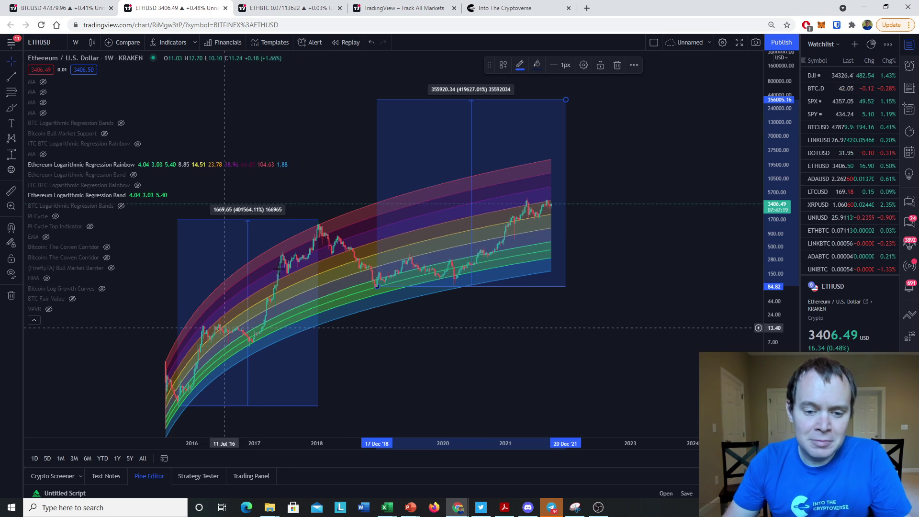
Remove both price ranges, brush the 10^(a·ln(x)) formula, and hide the Regression Rainbow indicator
right_click(602, 152)
left_click(644, 332)
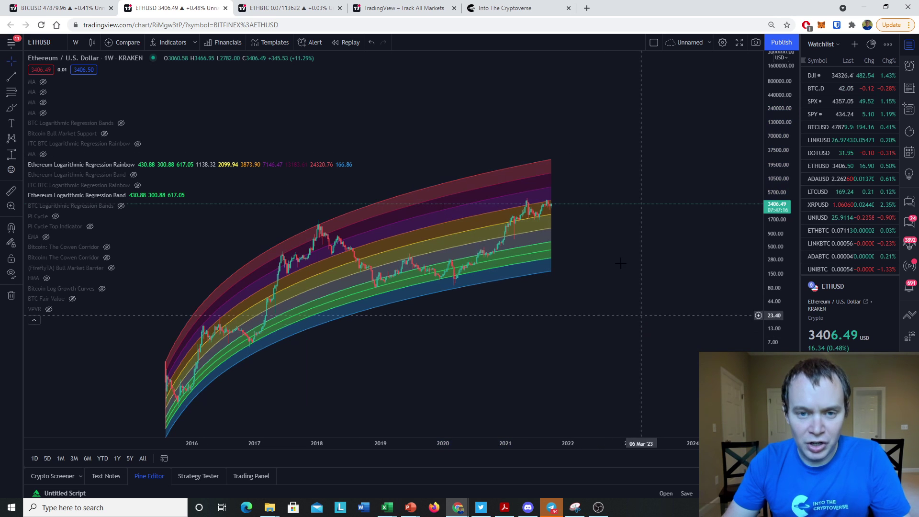
left_click(10, 108)
mouse_move(387, 117)
left_mouse_down()
mouse_move(390, 129)
mouse_move(405, 123)
mouse_move(386, 156)
mouse_move(423, 128)
mouse_move(440, 142)
left_mouse_up()
mouse_move(460, 104)
left_mouse_down()
mouse_move(511, 89)
mouse_move(549, 102)
left_mouse_up()
mouse_move(550, 81)
left_mouse_down()
mouse_move(526, 102)
mouse_move(556, 103)
mouse_move(580, 83)
mouse_move(604, 85)
left_mouse_up()
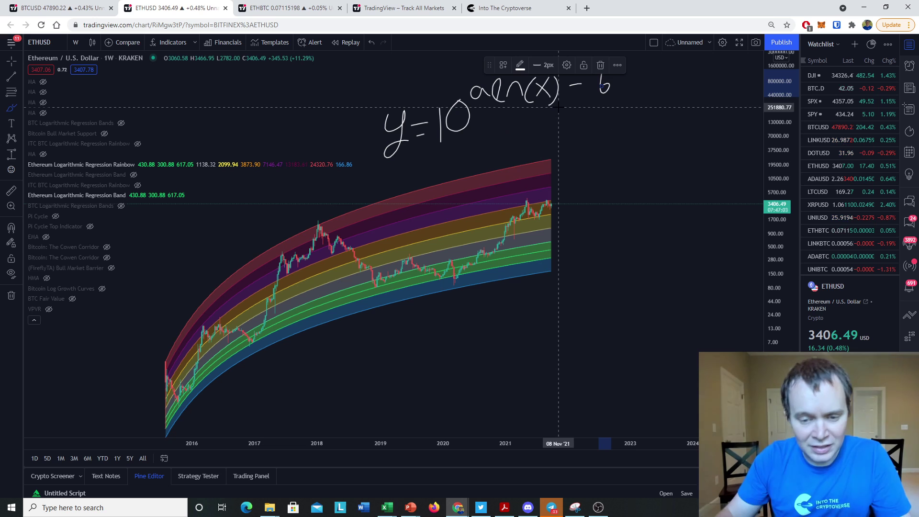
left_click(142, 164)
Erase the handwritten formula, collapse the indicator legend, and recentre the chart on the price history
right_click(412, 354)
left_click(472, 449)
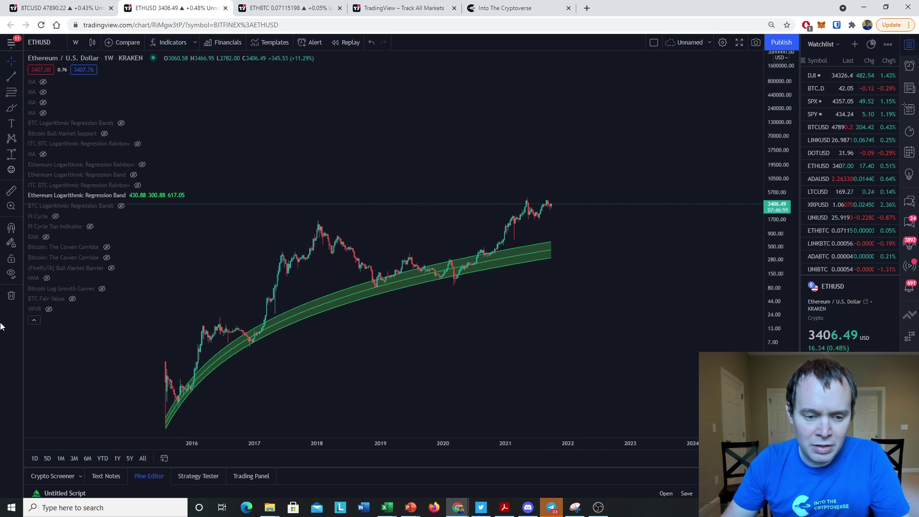
left_click(34, 319)
scroll(525, 267, "up", 3)
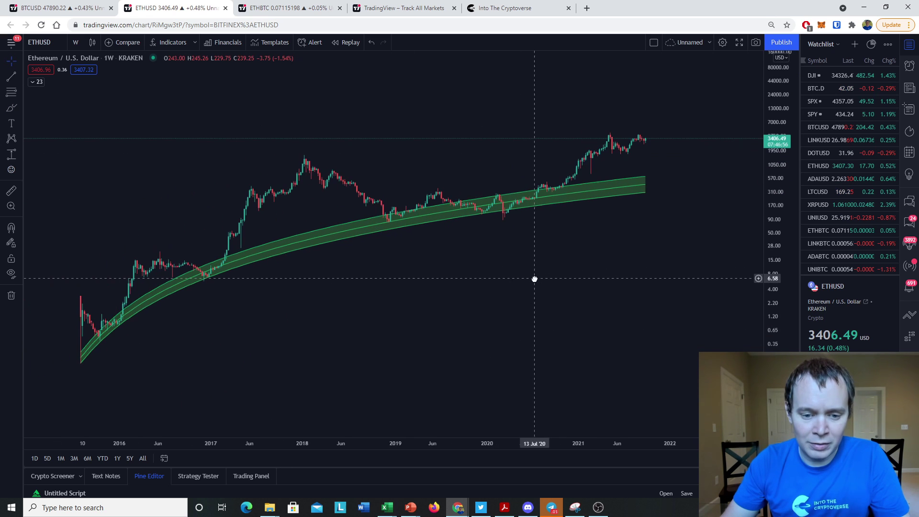
scroll(557, 278, "down", 2)
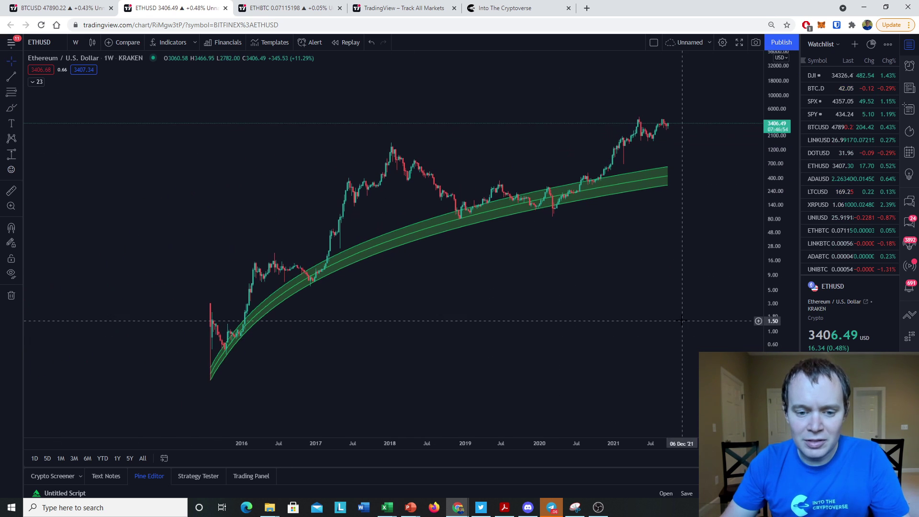
left_click_drag(672, 316, 618, 316)
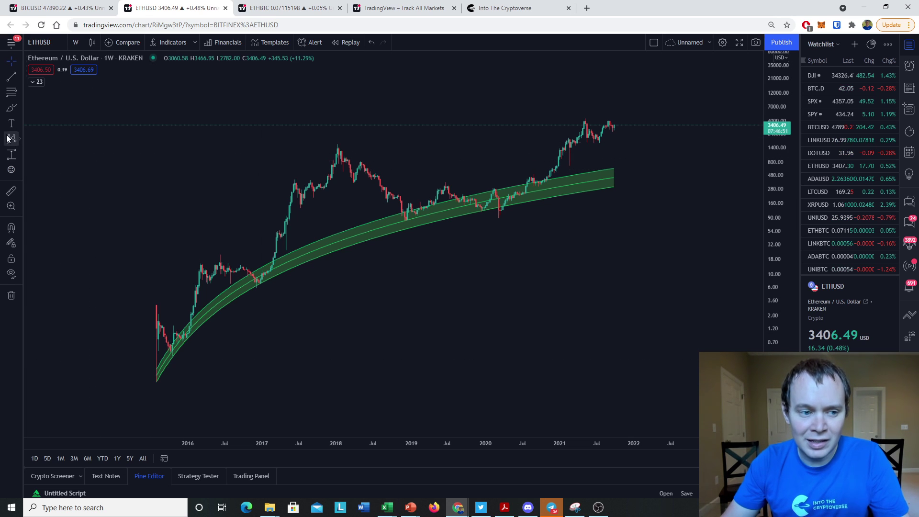
Brush over the 2016, 2017–2018 and 2021 rallies, then remove the strokes
left_click(11, 108)
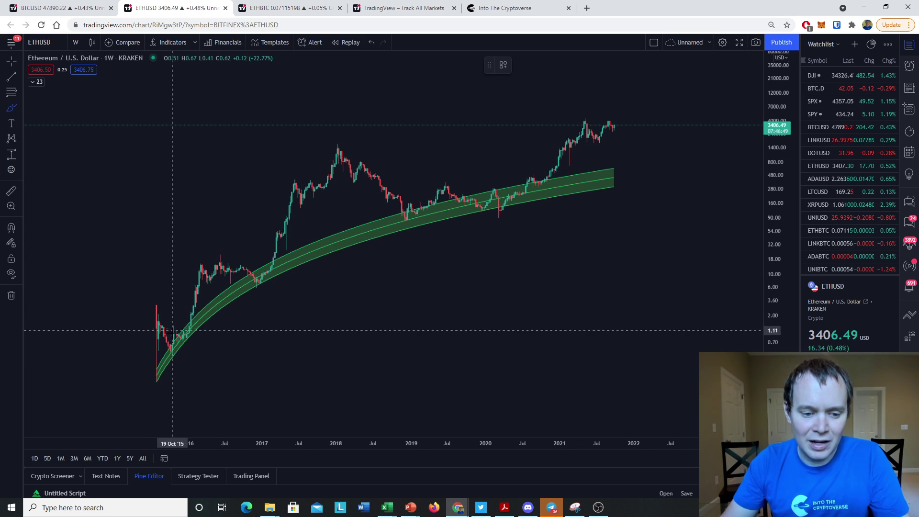
left_click_drag(177, 331, 202, 243)
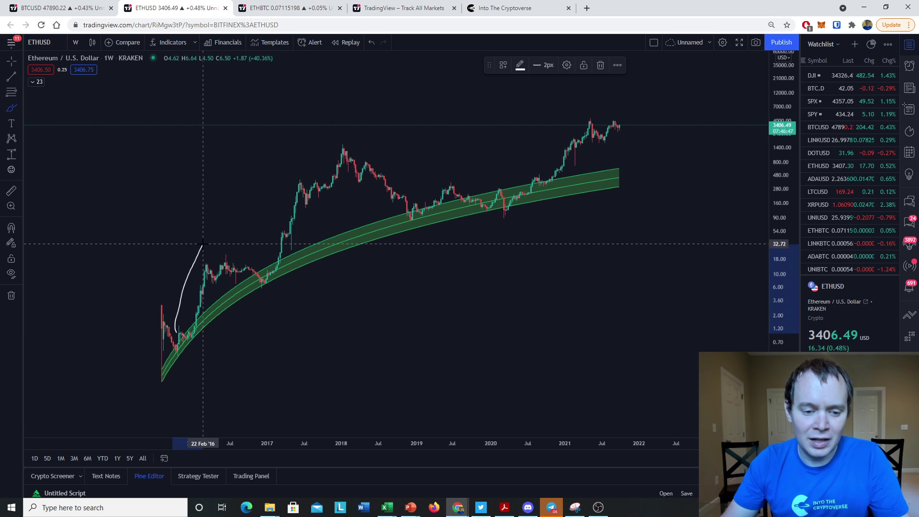
left_click_drag(263, 241, 350, 120)
left_click_drag(547, 171, 611, 104)
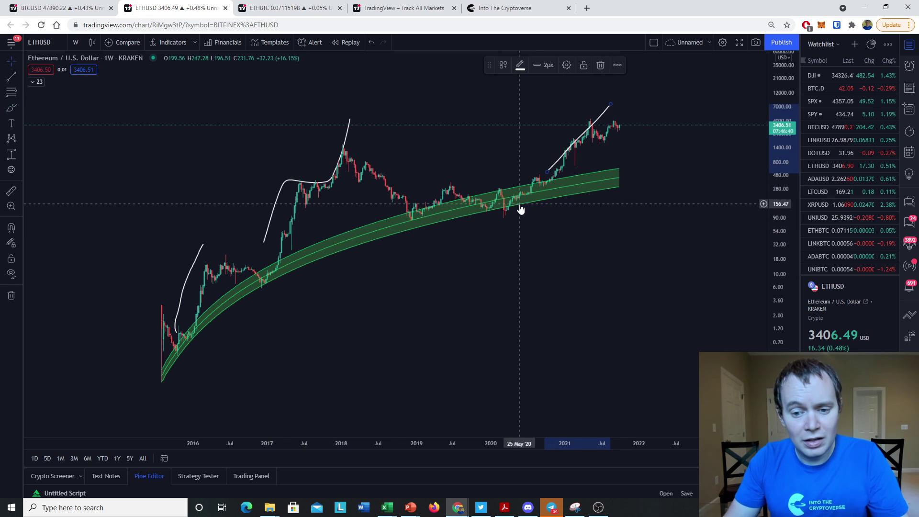
right_click(518, 275)
left_click(560, 455)
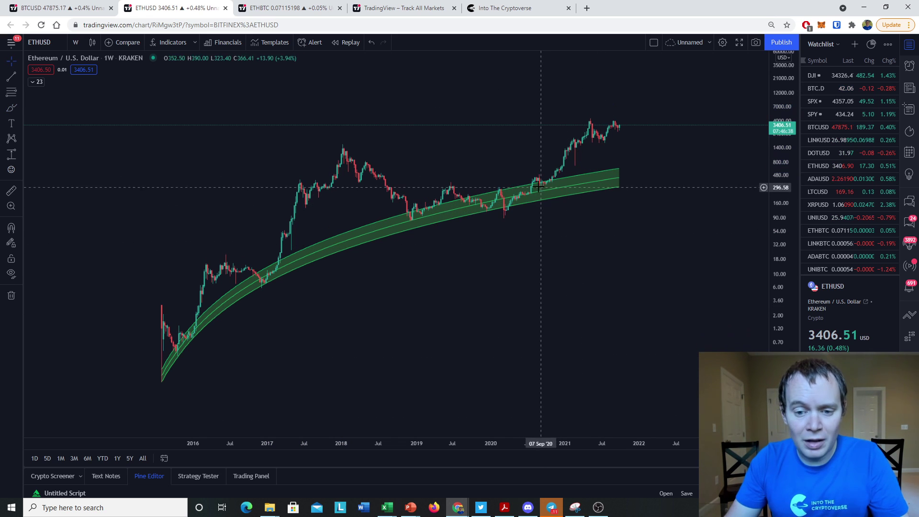
Keep the Cross cursor style and nudge the chart slightly
left_click(9, 62)
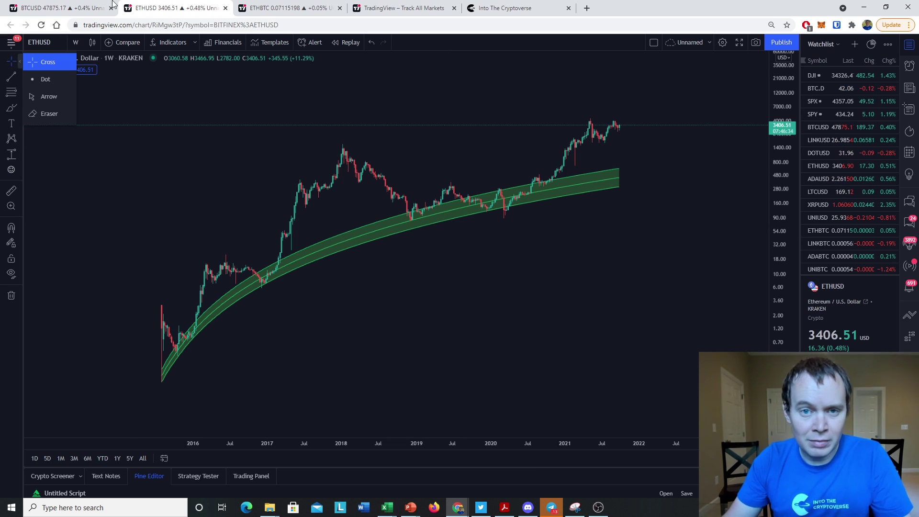
left_click(490, 284)
left_click_drag(496, 284, 498, 286)
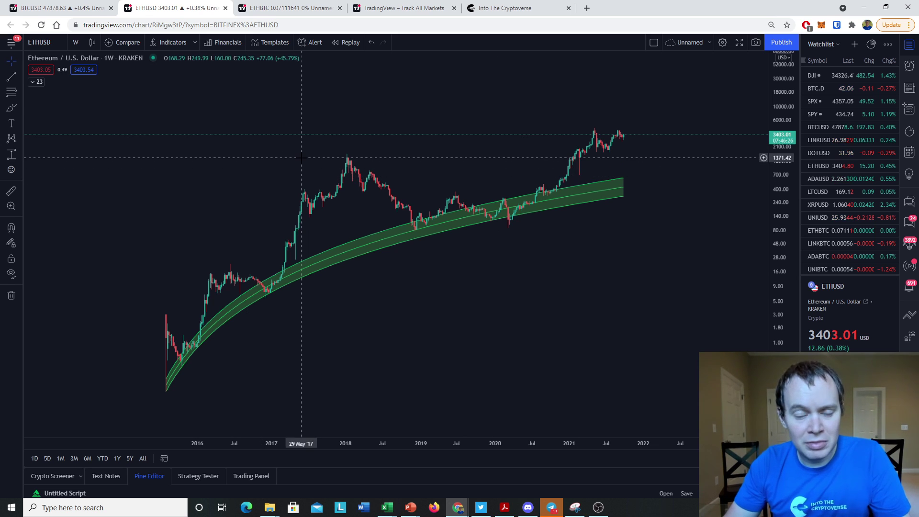
Brush arrows at the drop below the green band, the late 2020 touch and the 2021 bounce
left_click(11, 107)
left_click_drag(536, 204, 547, 266)
mouse_move(536, 205)
left_mouse_down()
mouse_move(528, 222)
mouse_move(552, 220)
left_mouse_up()
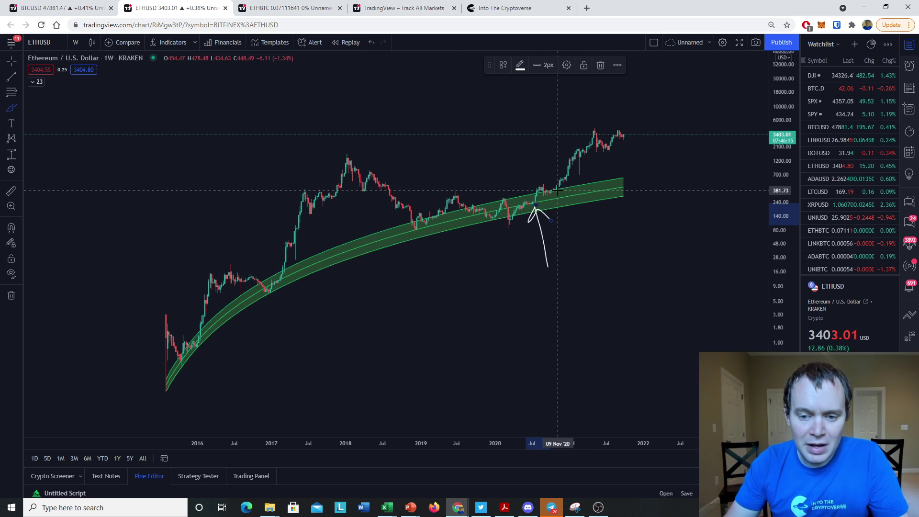
mouse_move(556, 192)
left_mouse_down()
mouse_move(560, 223)
mouse_move(562, 193)
left_mouse_up()
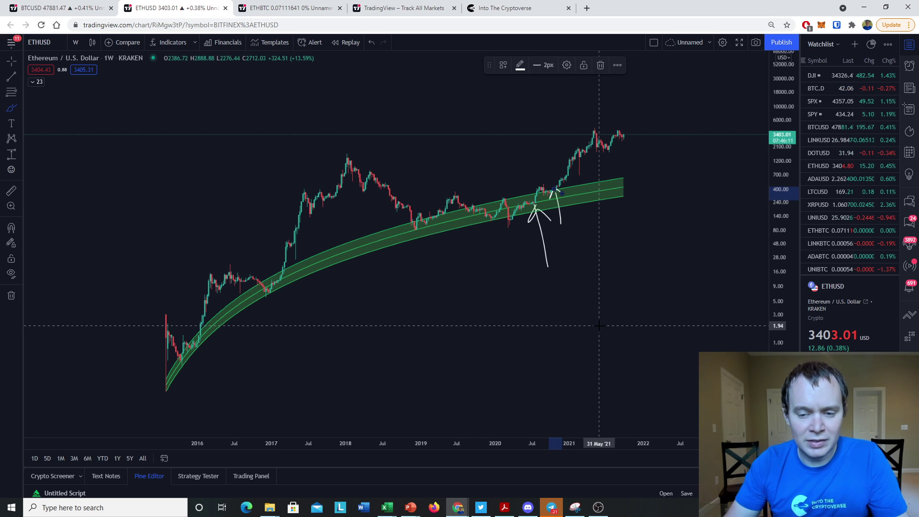
mouse_move(581, 152)
left_mouse_down()
mouse_move(591, 188)
mouse_move(582, 148)
mouse_move(601, 163)
left_mouse_up()
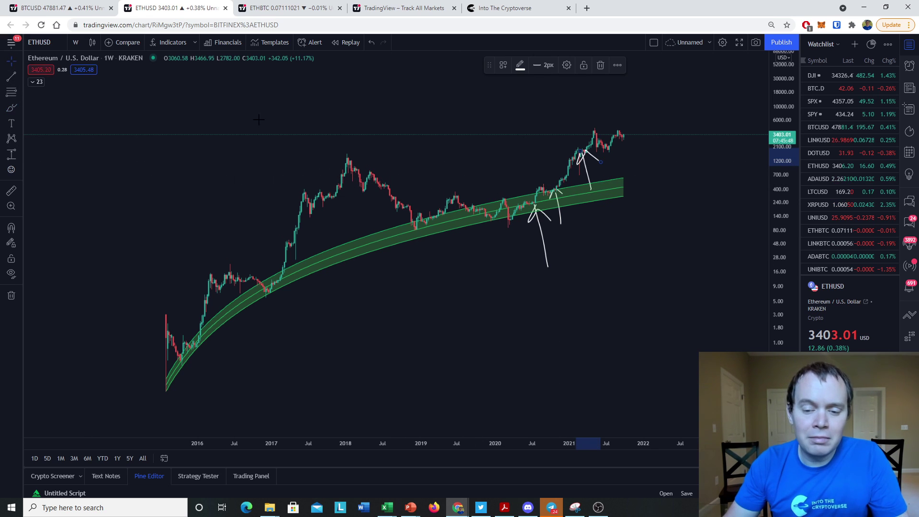
Remove the hand-drawn arrows and pan to recentre the price history
right_click(402, 196)
left_click(443, 376)
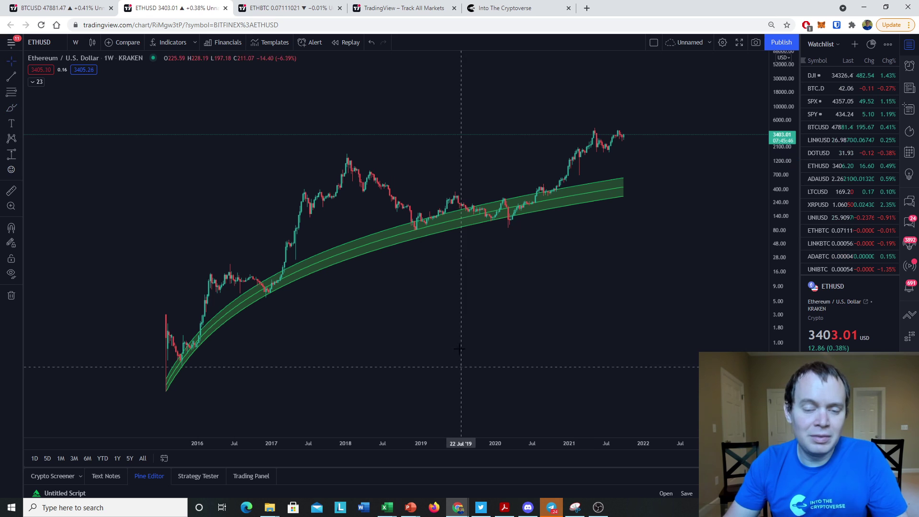
left_click_drag(468, 378, 489, 335)
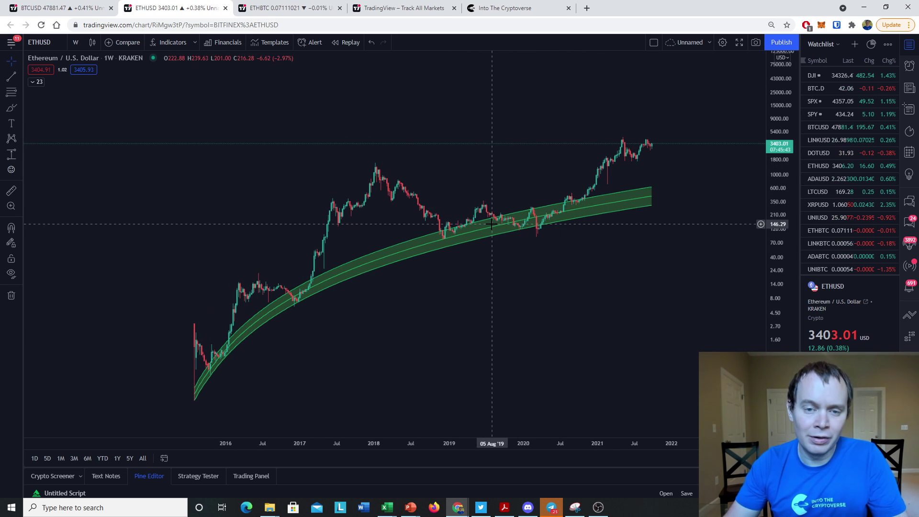
Hide the green Regression Band, show the Regression Rainbow, and collapse the indicator legend
left_click(35, 82)
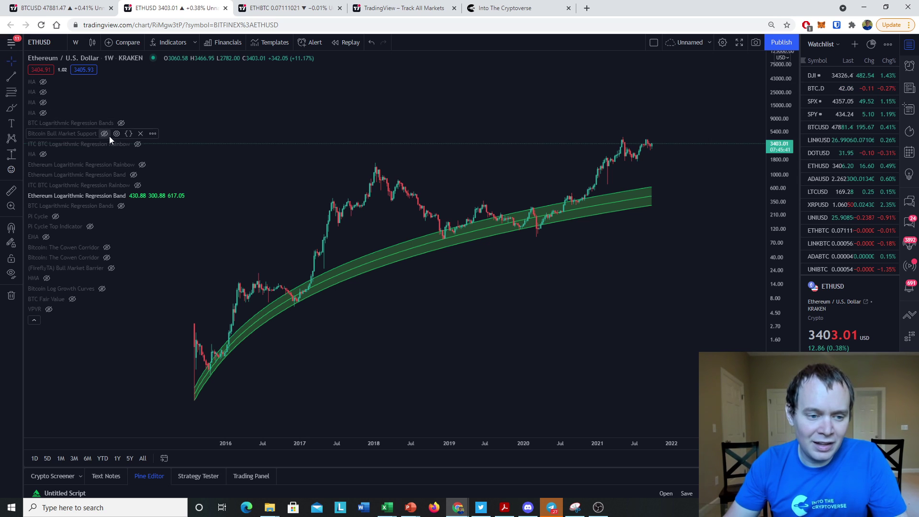
left_click(133, 194)
left_click(142, 166)
left_click(33, 320)
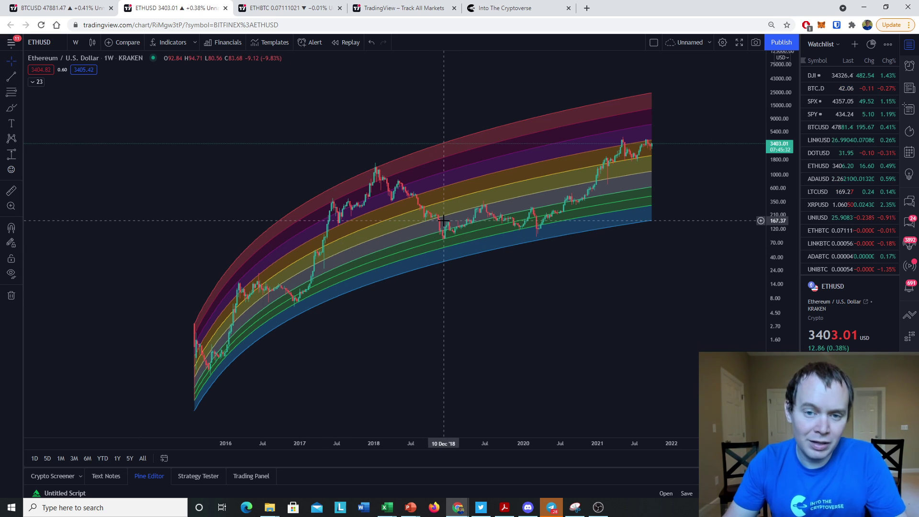
left_click_drag(483, 191, 446, 192)
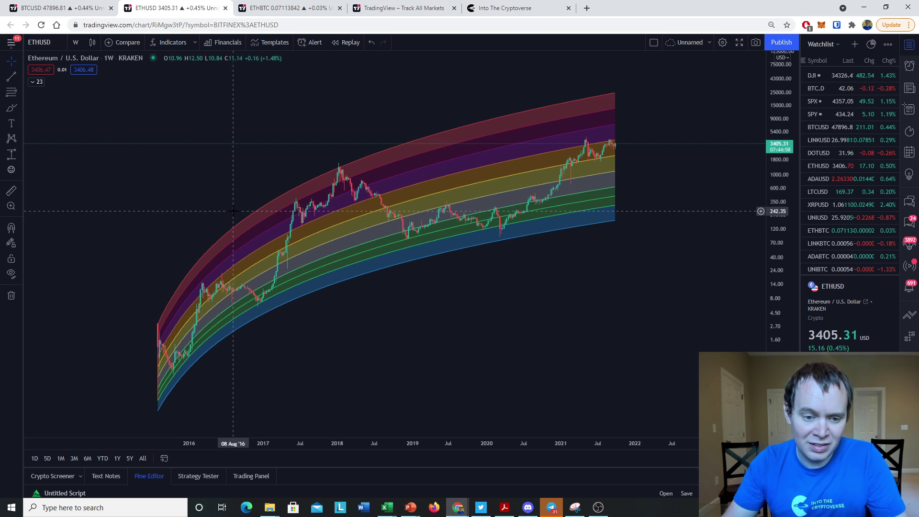
Sketch a test curve along the rainbow top and a loop near the 2021 top, deleting each
left_click(11, 108)
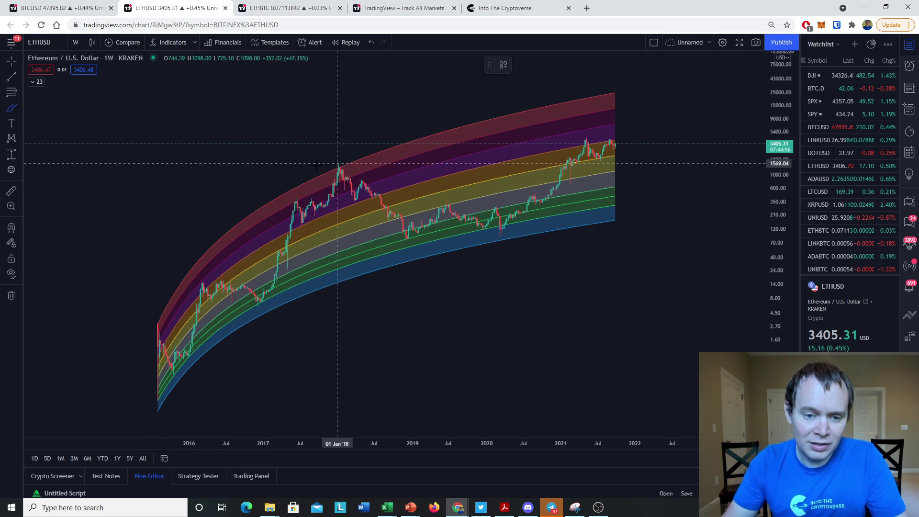
mouse_move(151, 324)
left_mouse_down()
mouse_move(190, 260)
mouse_move(340, 152)
mouse_move(716, 81)
left_mouse_up()
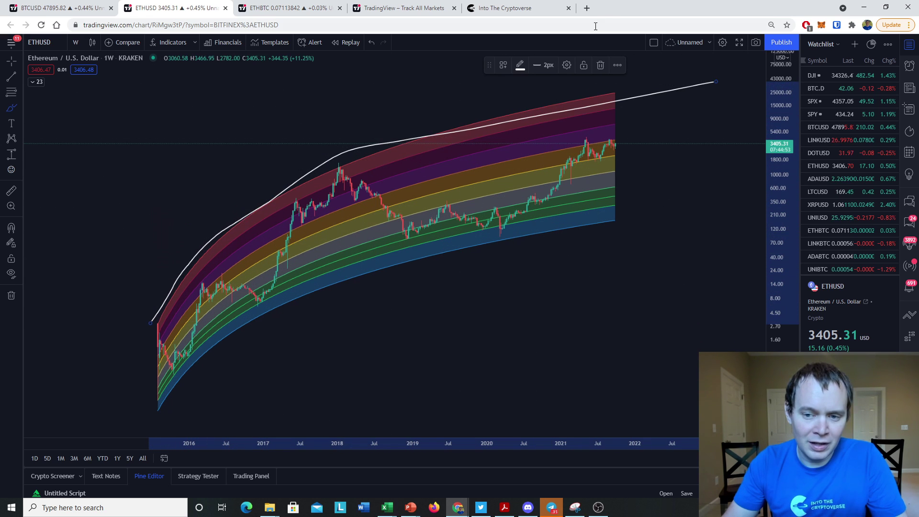
left_click(604, 67)
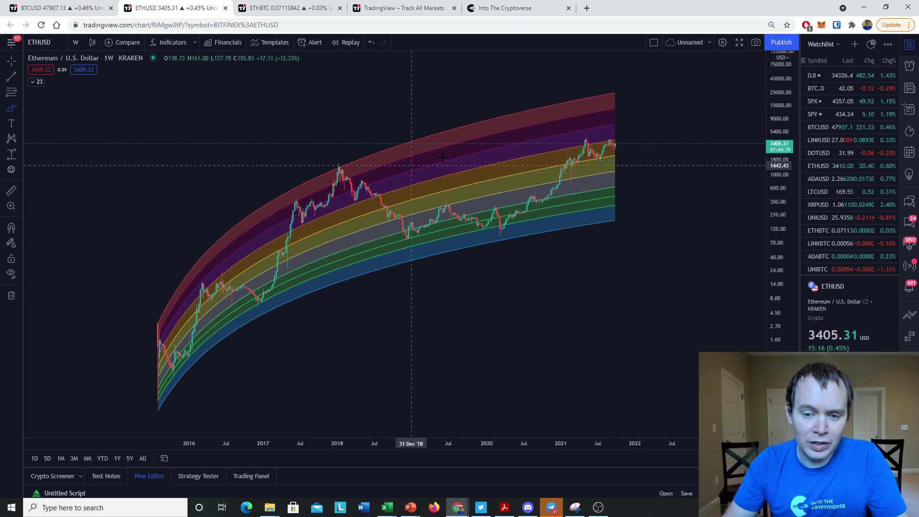
left_click_drag(583, 122, 604, 113)
key("Delete")
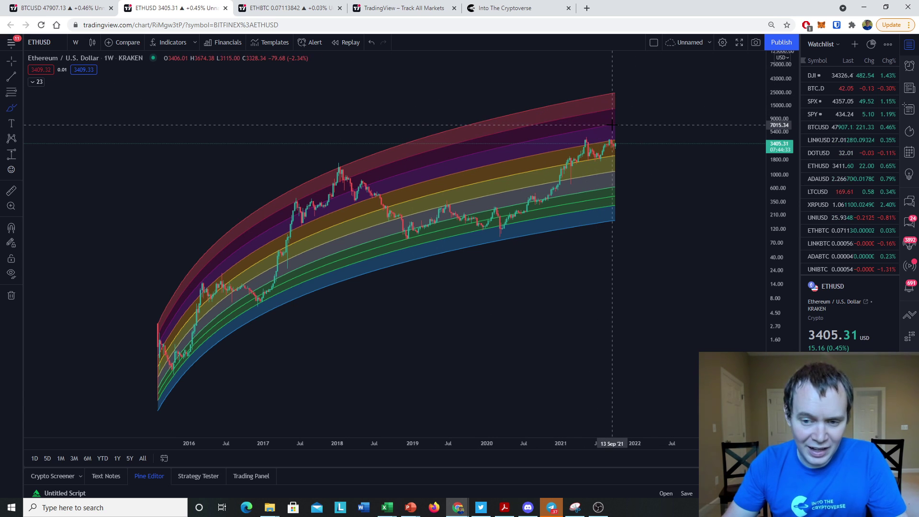
Sketch a short mark past the latest candles, review the indicator list, and open the chart menu to clear drawings
left_click_drag(613, 125, 628, 124)
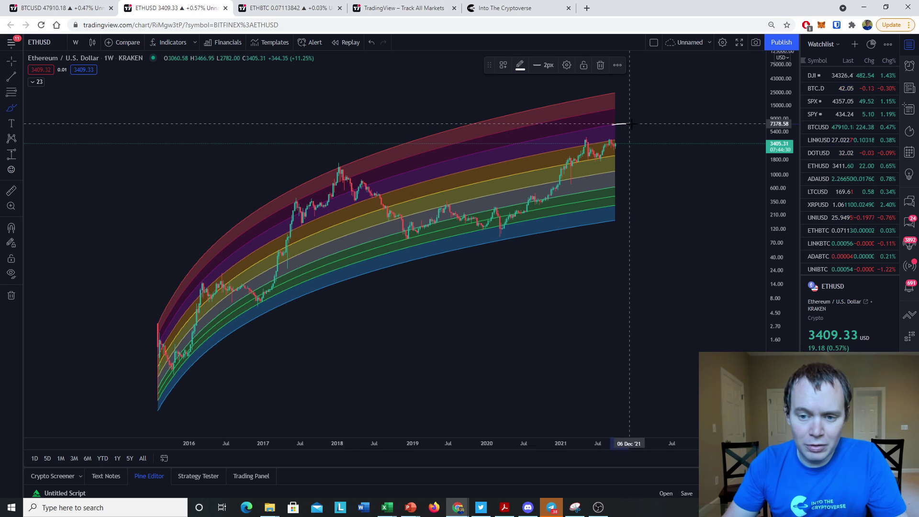
left_click(35, 82)
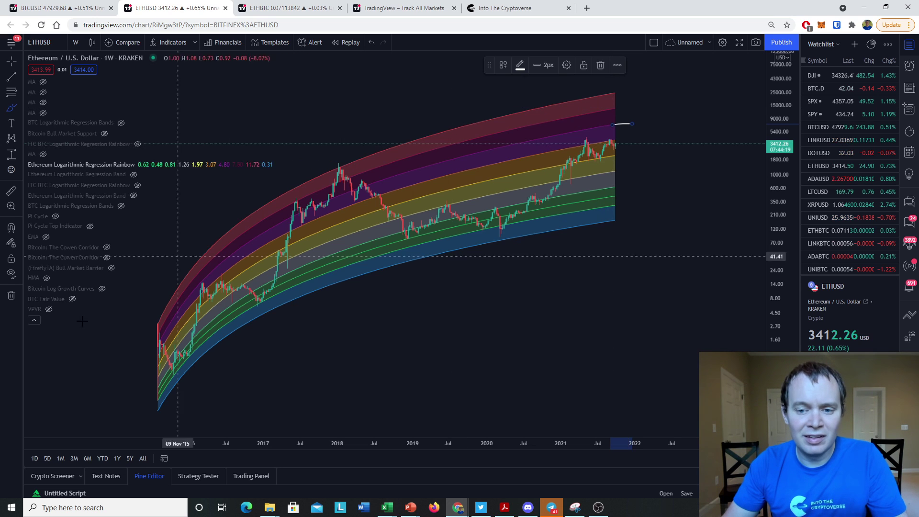
left_click(34, 320)
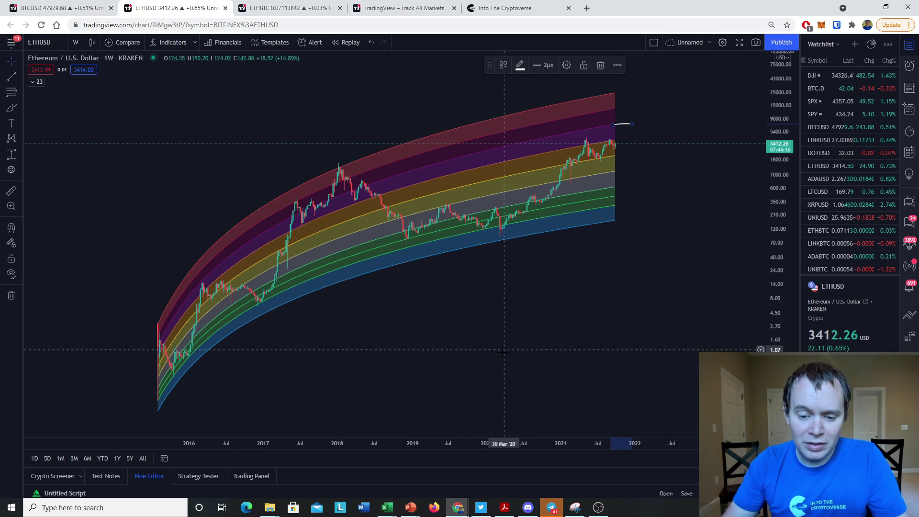
right_click(503, 276)
left_click(558, 455)
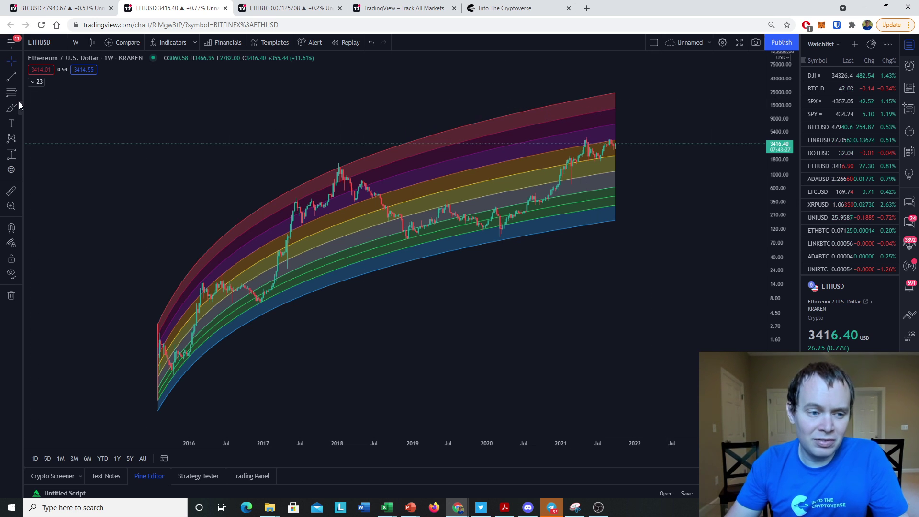
Draw the upper and lower 2016 range lines across to mid-2017, then return to the Cross cursor
left_click(14, 79)
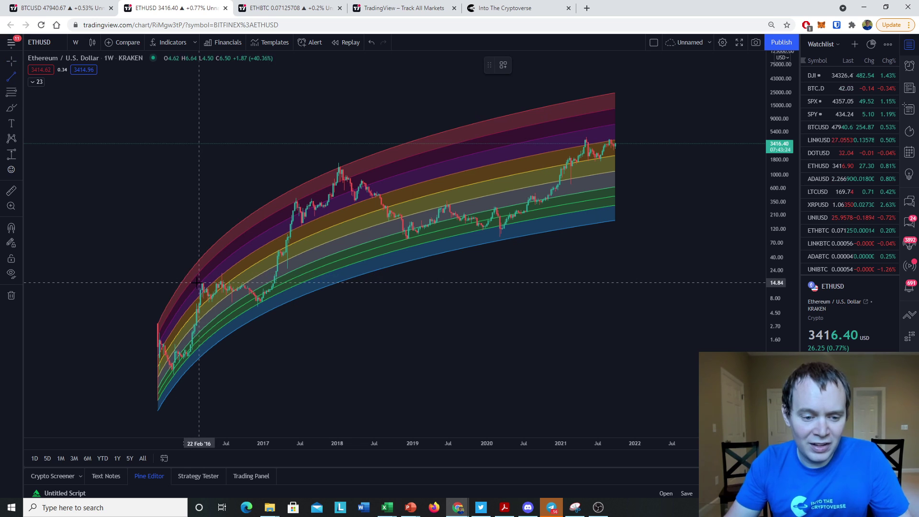
left_click(192, 283)
left_click(312, 282)
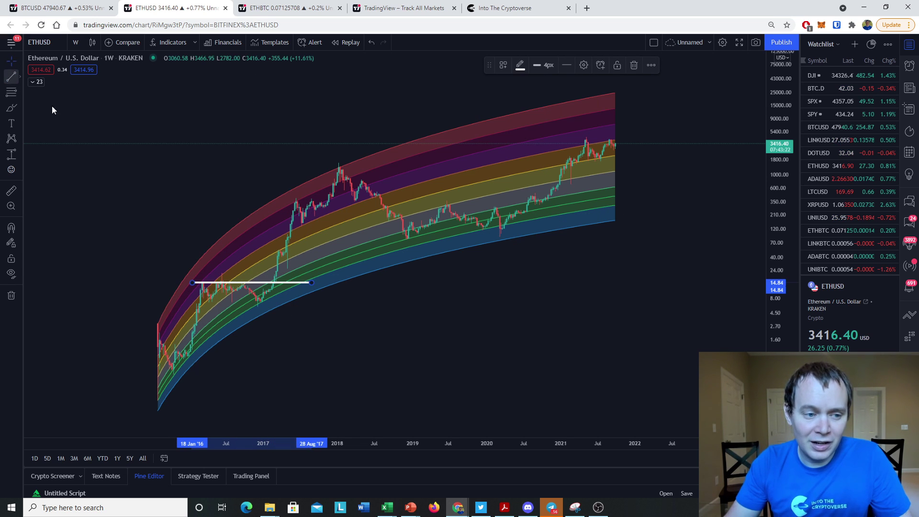
left_click(114, 143)
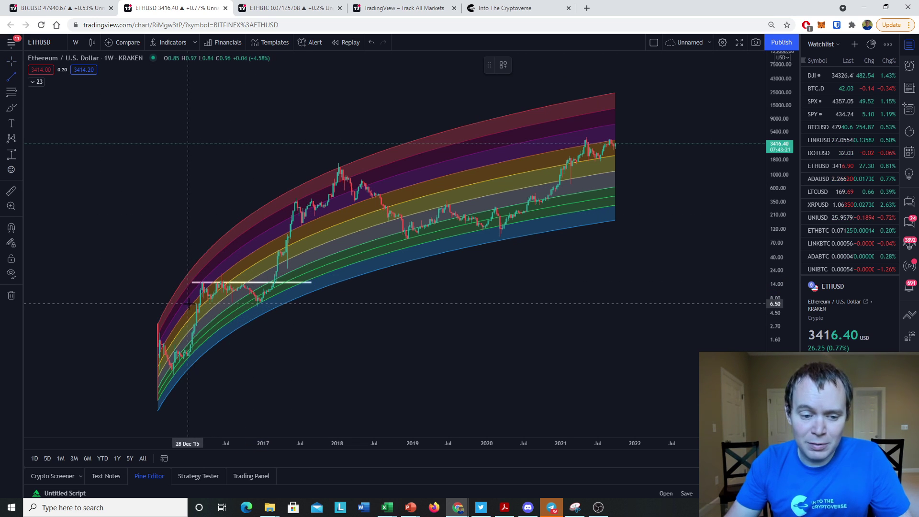
left_click(188, 303)
left_click(312, 304)
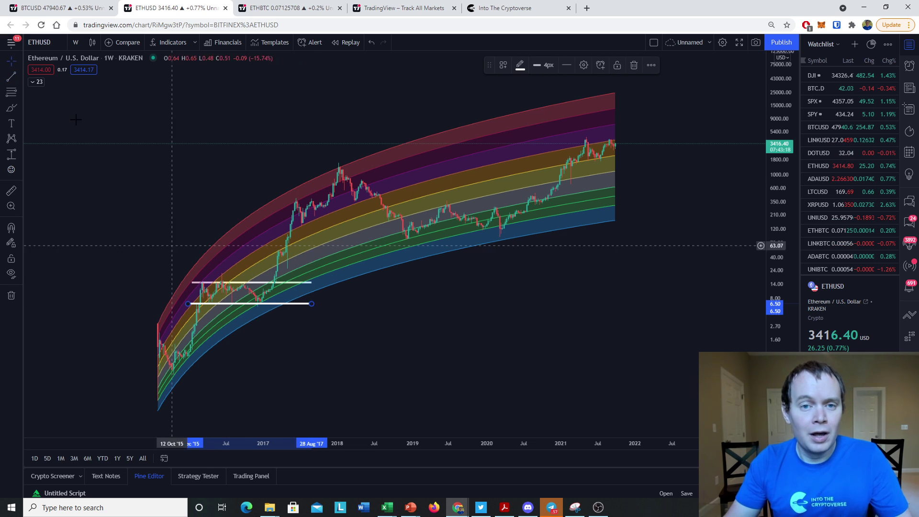
left_click(10, 58)
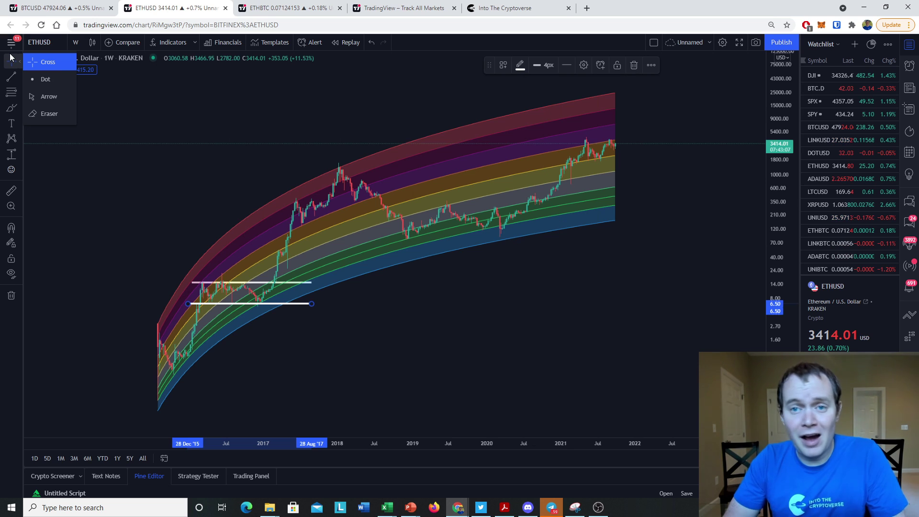
left_click(179, 203)
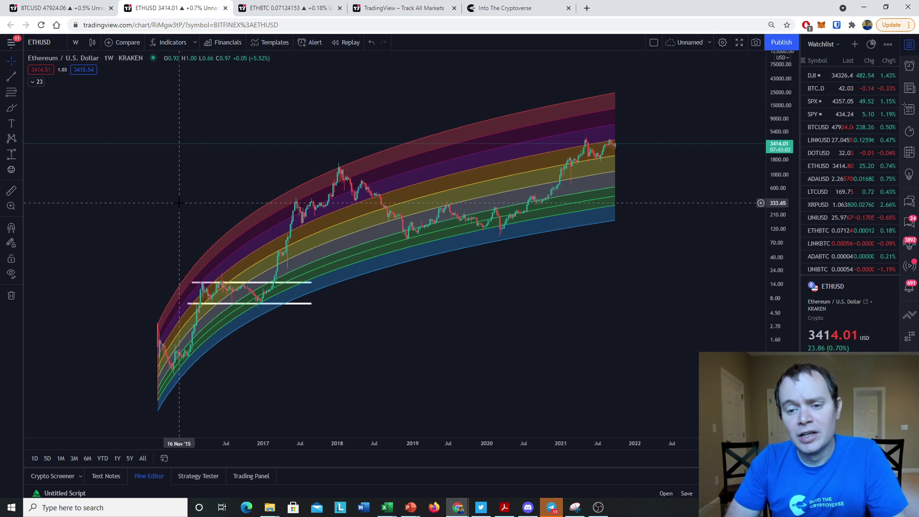
Draw lower and upper lines around the 2017–2018 range and number its local tops
key("alt+t")
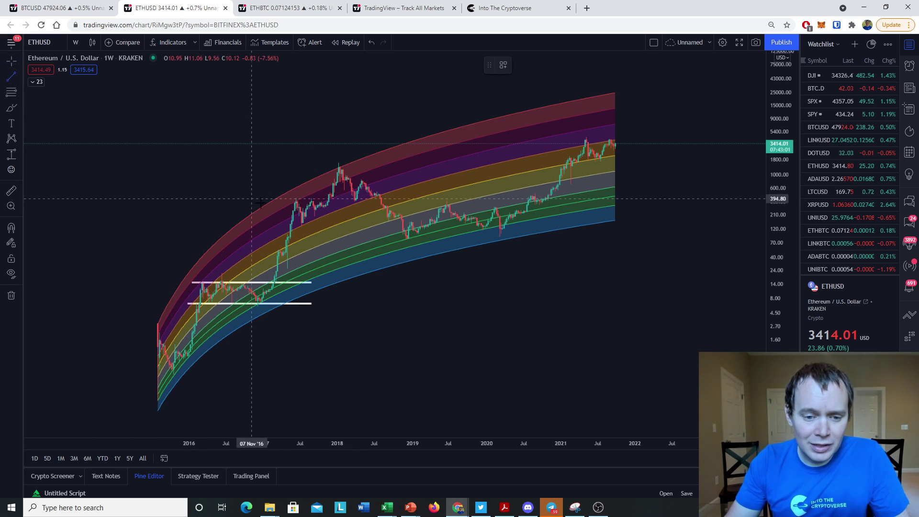
left_click_drag(254, 224, 364, 224)
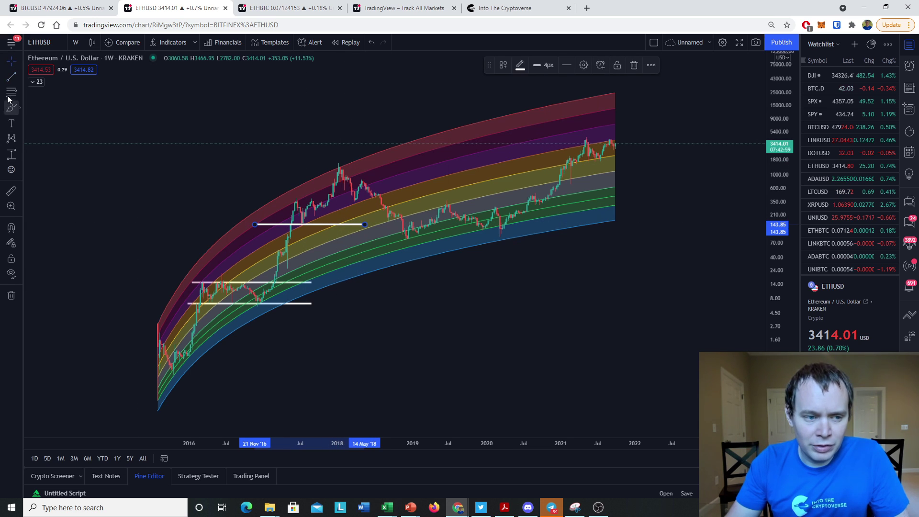
left_click_drag(259, 198, 373, 197)
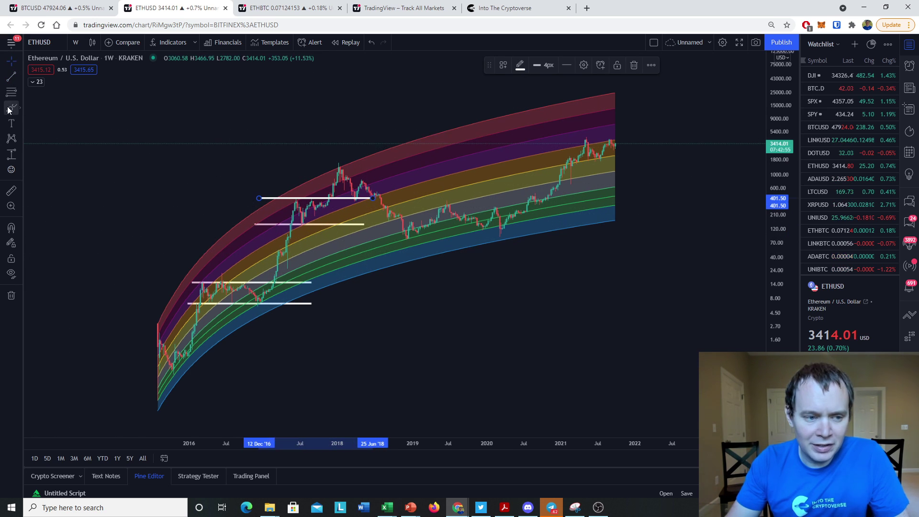
mouse_move(200, 262)
left_mouse_down()
mouse_move(204, 278)
mouse_move(216, 261)
mouse_move(232, 272)
mouse_move(272, 271)
mouse_move(252, 283)
left_mouse_up()
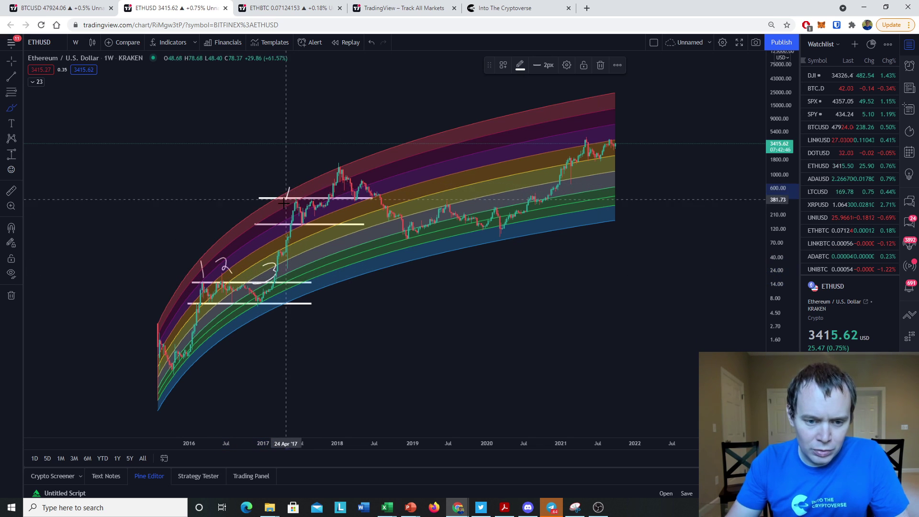
mouse_move(289, 188)
left_mouse_down()
mouse_move(283, 206)
mouse_move(329, 189)
mouse_move(324, 201)
left_mouse_up()
Draw lower and upper lines around the 2021 range and label its second top with a 2
left_click(11, 76)
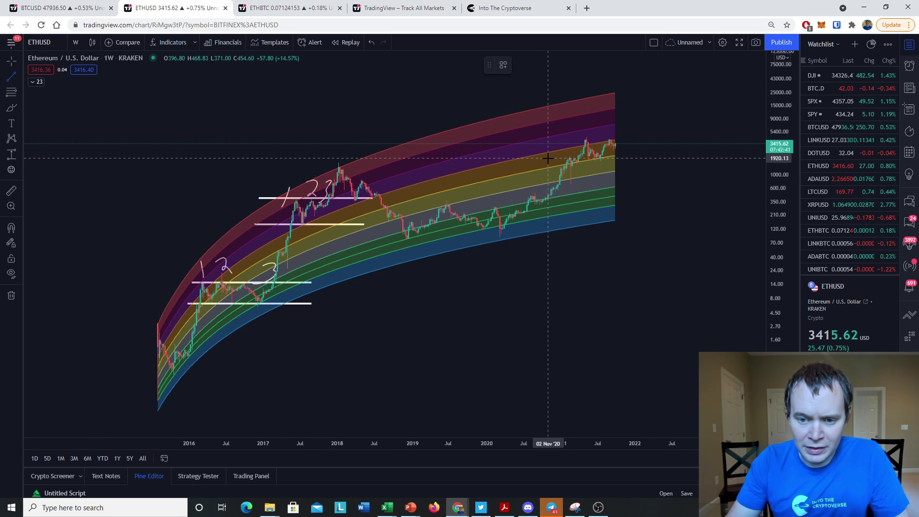
left_click_drag(548, 158, 666, 158)
left_click(11, 76)
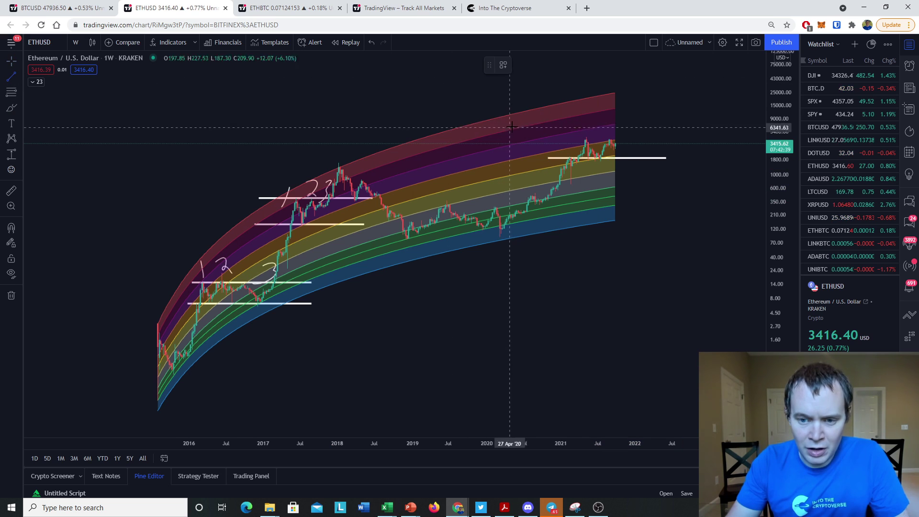
left_click_drag(554, 141, 660, 141)
left_click(9, 109)
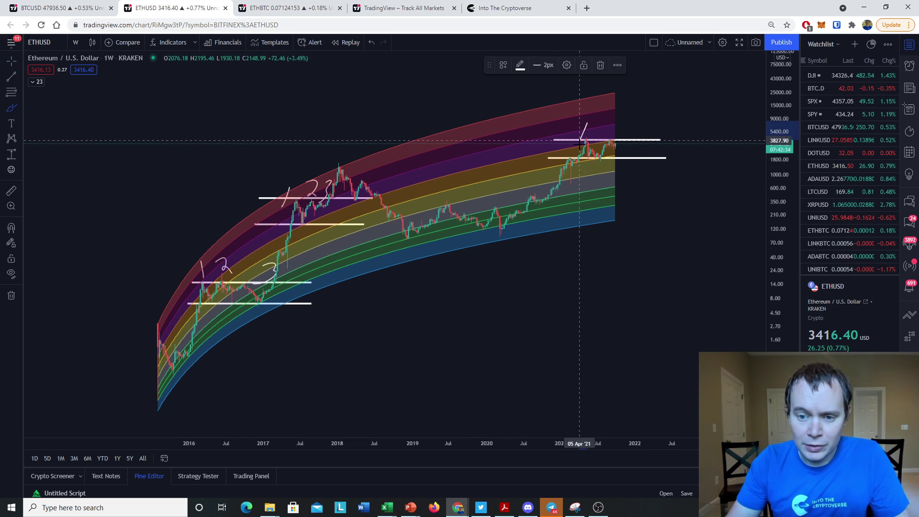
left_click_drag(604, 125, 617, 138)
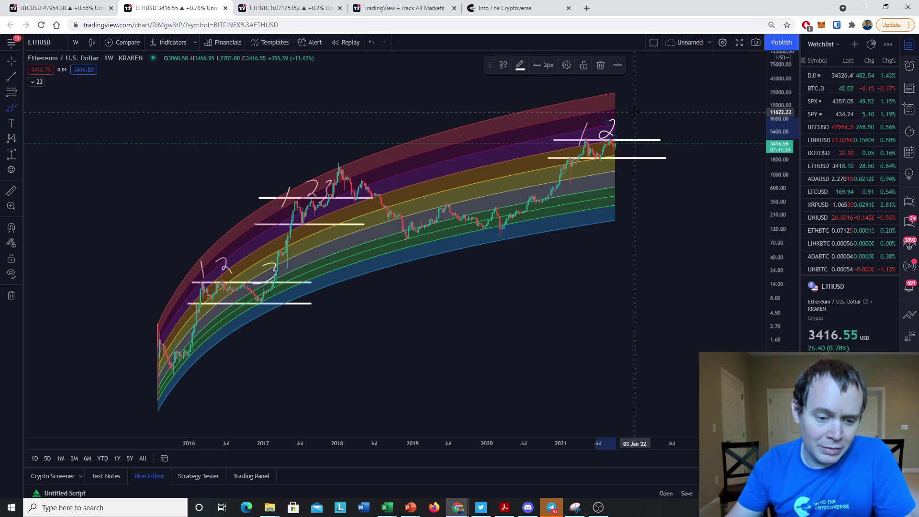
Brush a zigzag inside the 2016 range and a choppy future path after the last candle
left_click(20, 108)
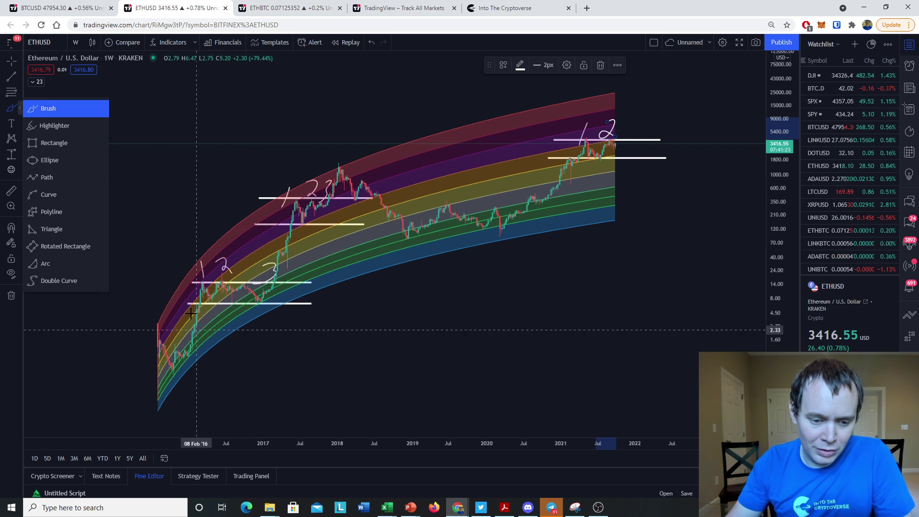
mouse_move(206, 291)
left_mouse_down()
mouse_move(204, 299)
mouse_move(206, 284)
mouse_move(213, 297)
mouse_move(220, 282)
mouse_move(242, 284)
mouse_move(259, 302)
left_mouse_up()
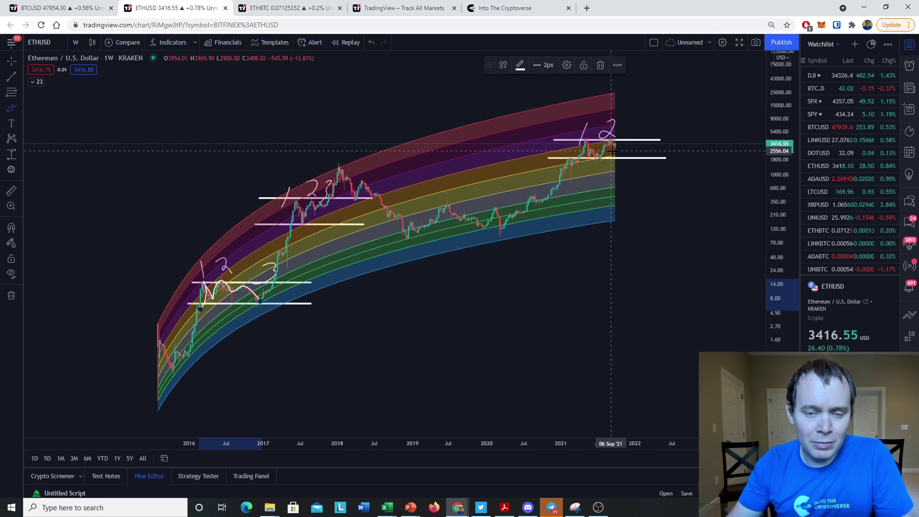
mouse_move(613, 142)
left_mouse_down()
mouse_move(629, 140)
mouse_move(642, 156)
mouse_move(649, 137)
left_mouse_up()
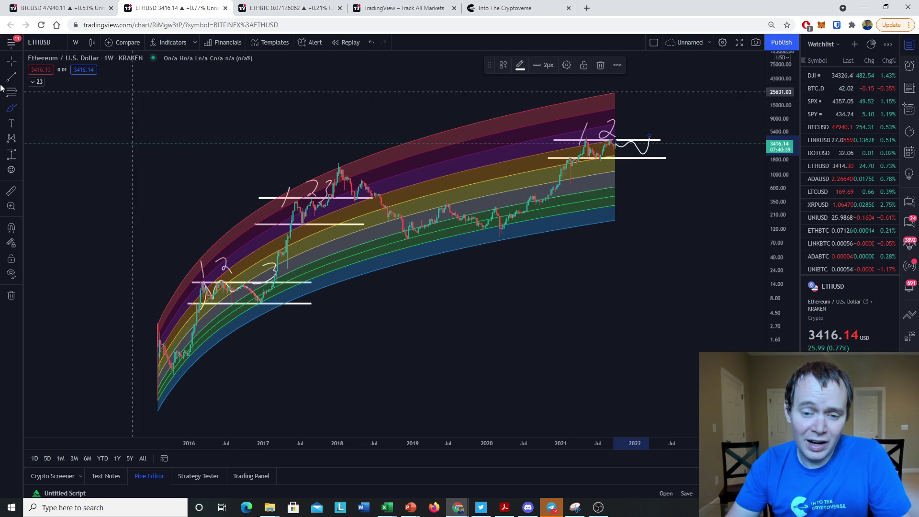
left_click(11, 61)
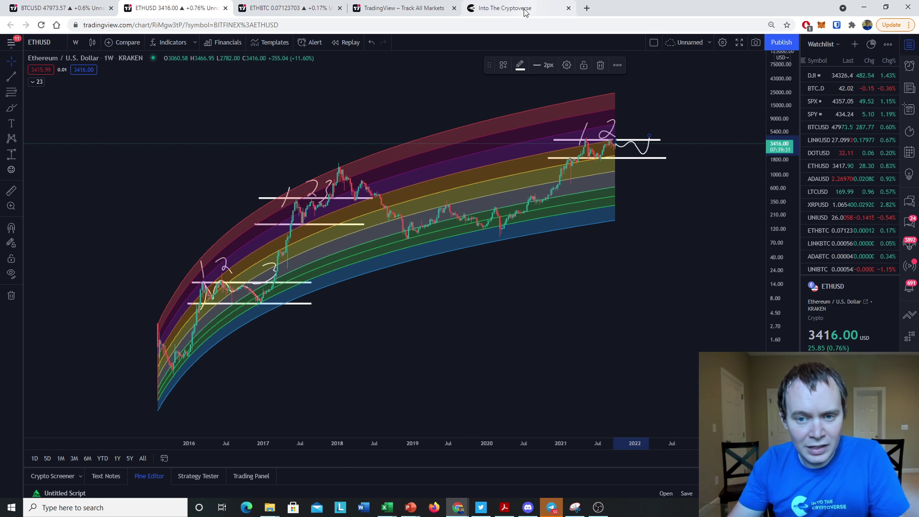
Open the WINNING! collection on the Into The Cryptoverse page and scroll to the HODLING artwork
left_click(505, 8)
scroll(453, 340, "down", 5)
scroll(454, 340, "down", 9)
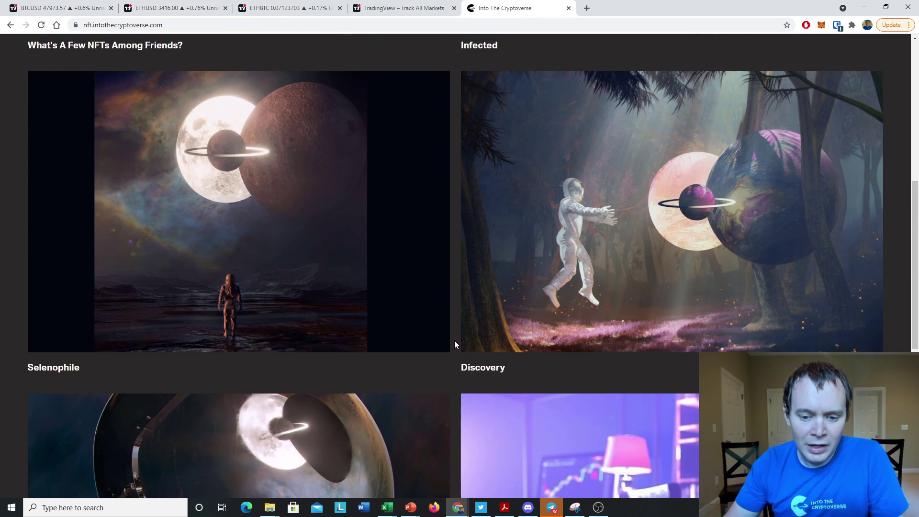
left_click(640, 250)
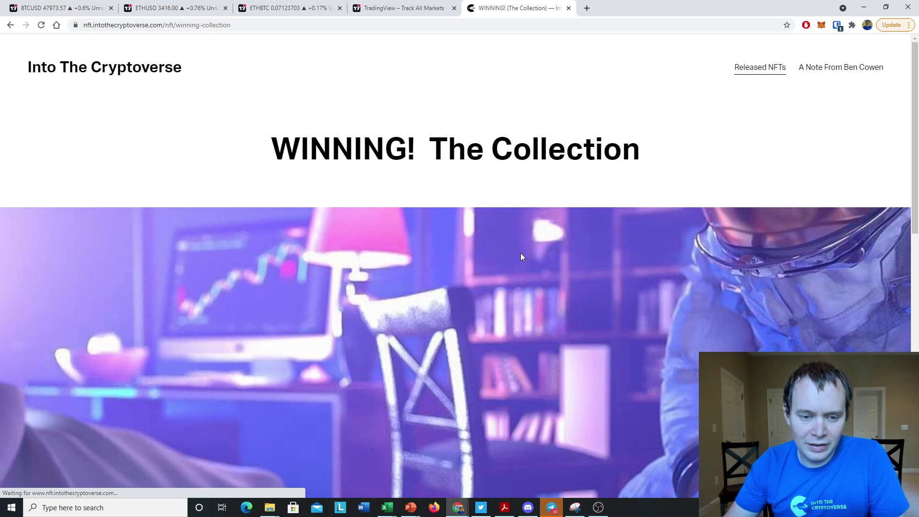
scroll(417, 270, "down", 10)
scroll(417, 269, "down", 5)
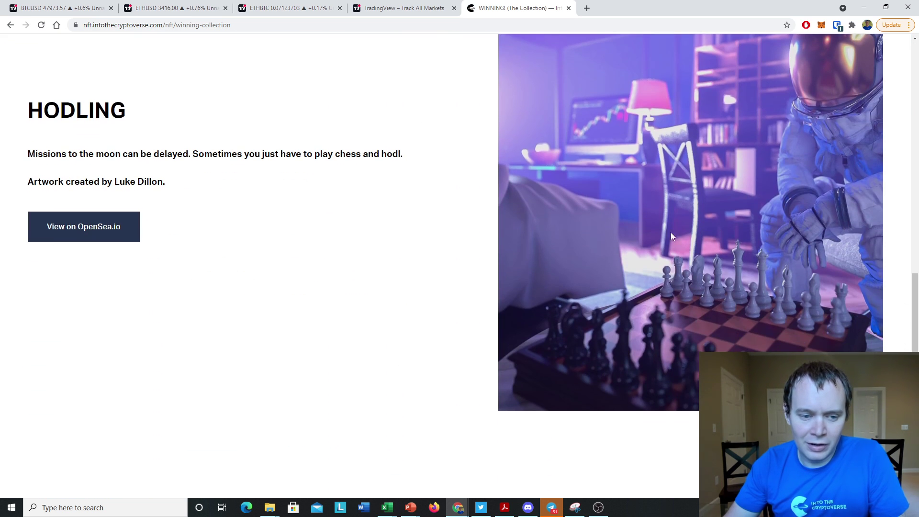
scroll(631, 259, "up", 3)
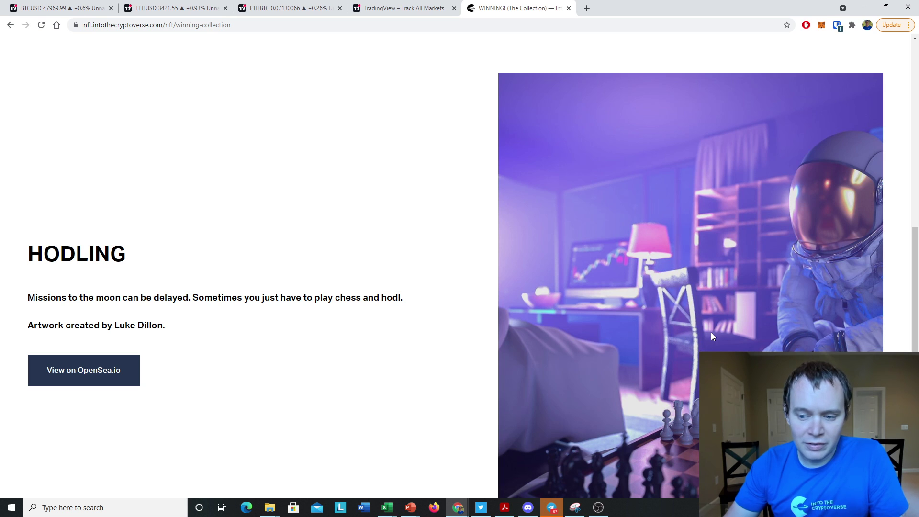
Highlight the artist credit line twice, clearing the selection each time
left_click_drag(112, 326, 196, 322)
left_click(247, 322)
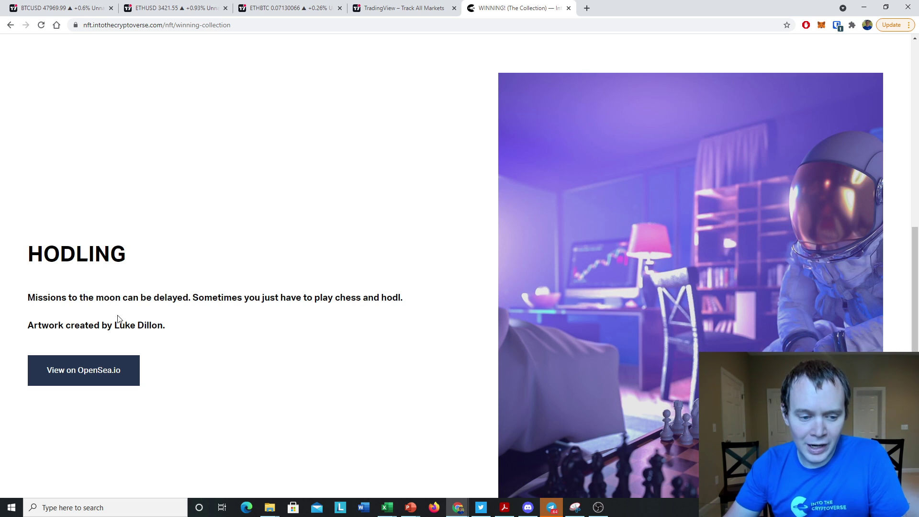
left_click_drag(115, 322, 193, 324)
left_click(312, 300)
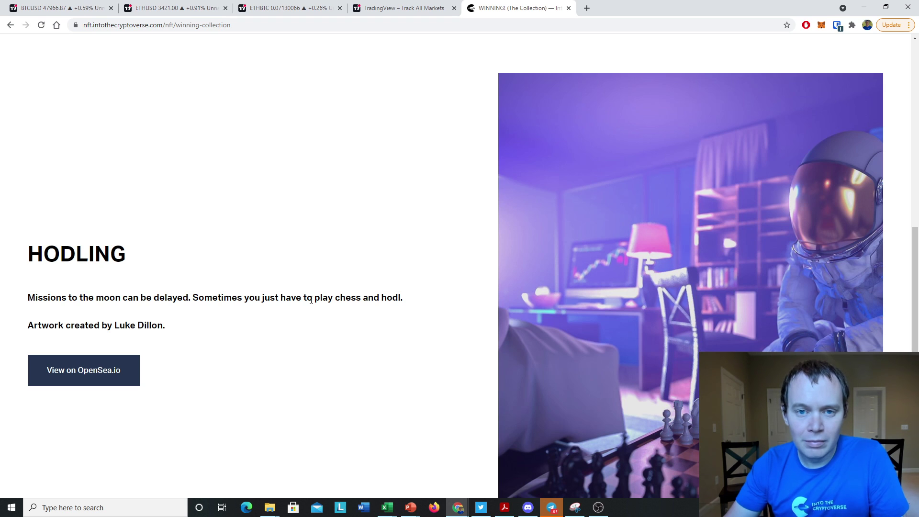